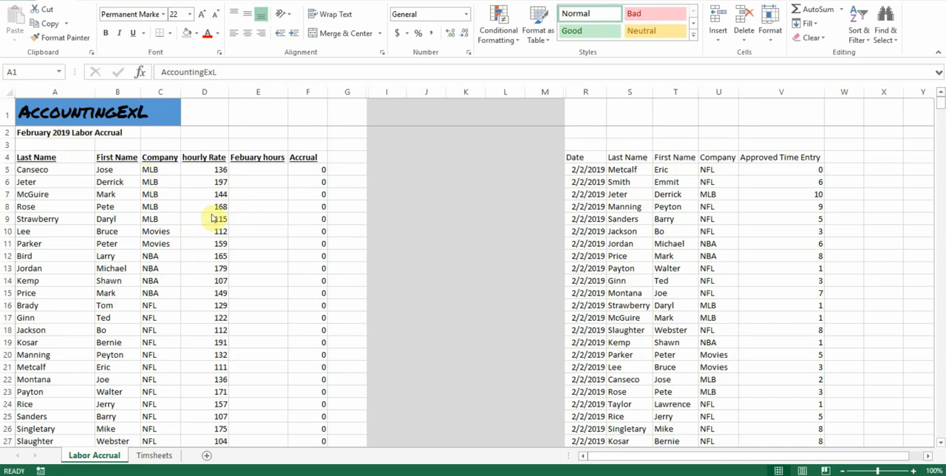
Step: Examine the February labor accrual table, including the accrual formula in F5, the Total row formula and the empty hours column
scroll(169, 184, down, 2)
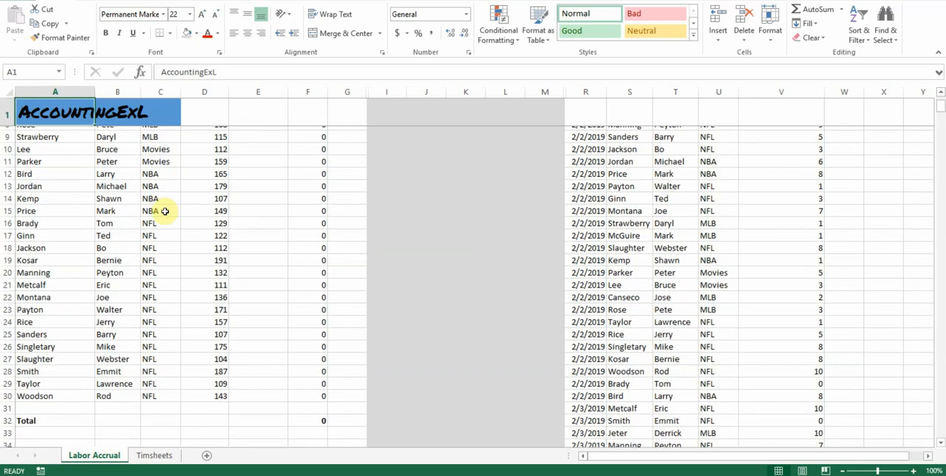
scroll(162, 275, up, 2)
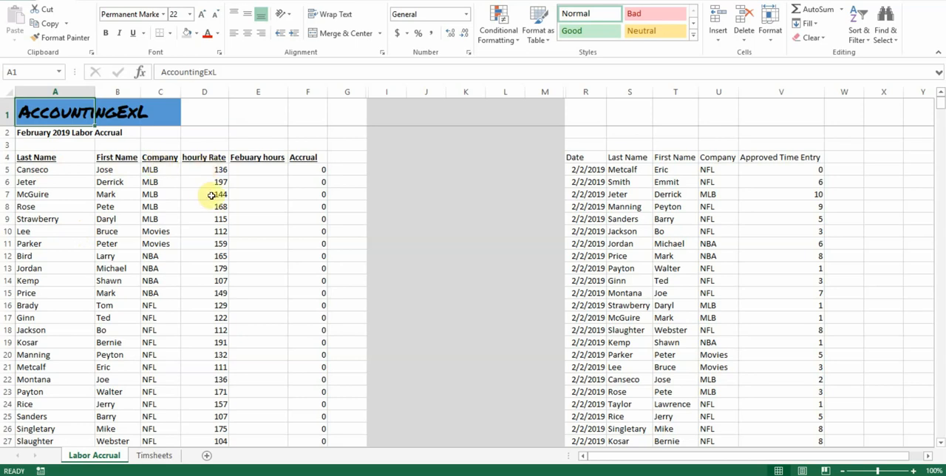
click(310, 169)
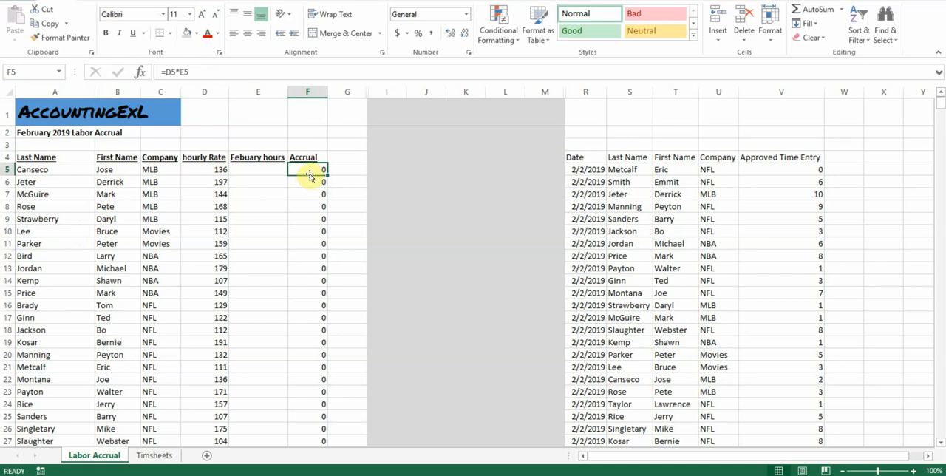
scroll(309, 236, down, 4)
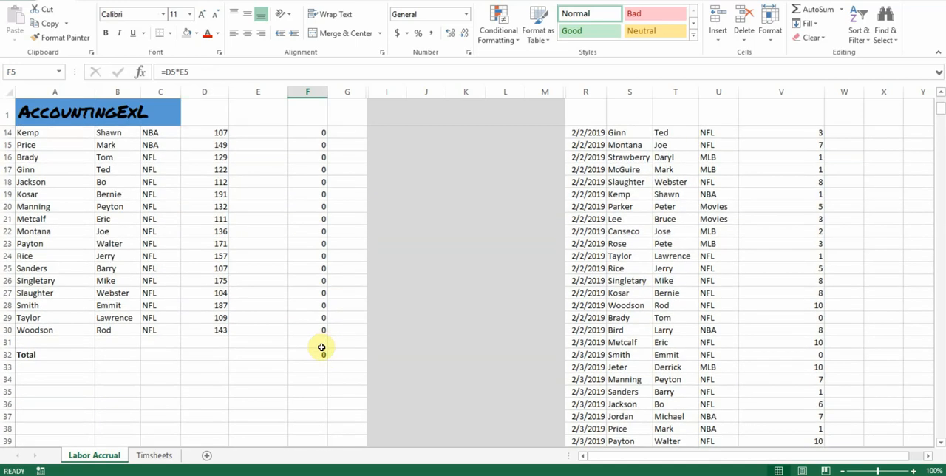
click(323, 355)
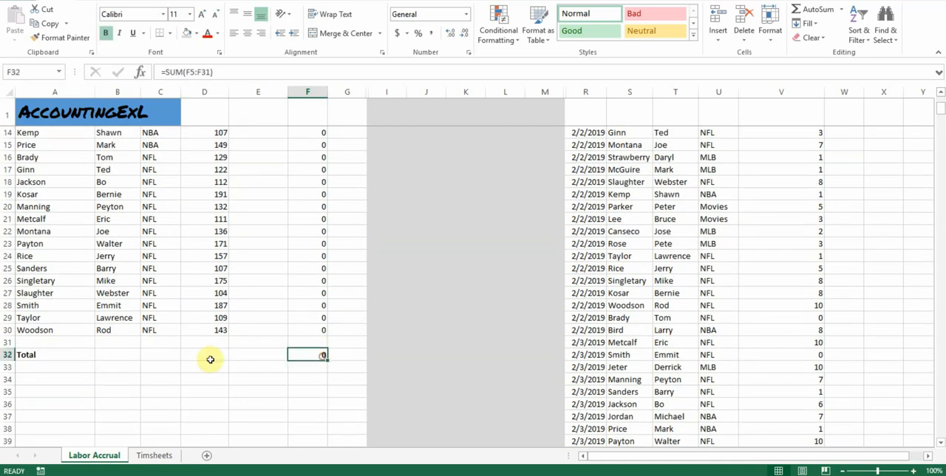
click(59, 354)
click(317, 354)
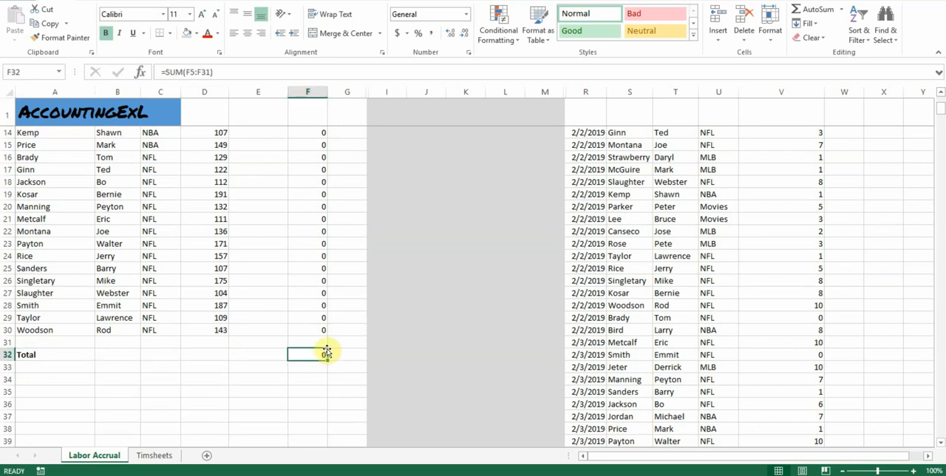
scroll(354, 338, up, 4)
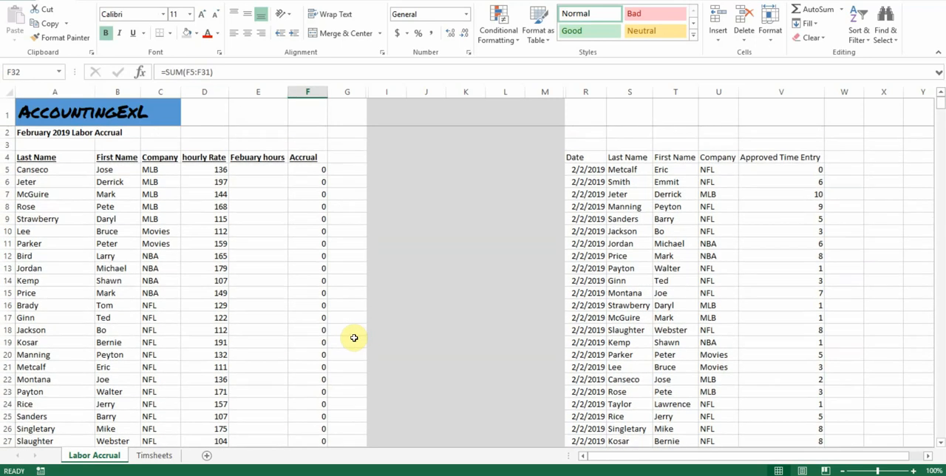
click(267, 170)
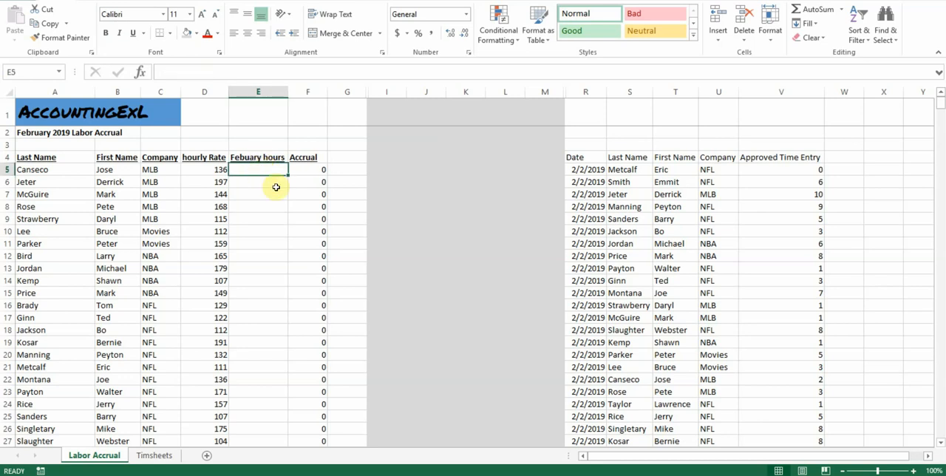
Step: Review the time entry data in columns R to V, from its headers to the last February entries
click(580, 179)
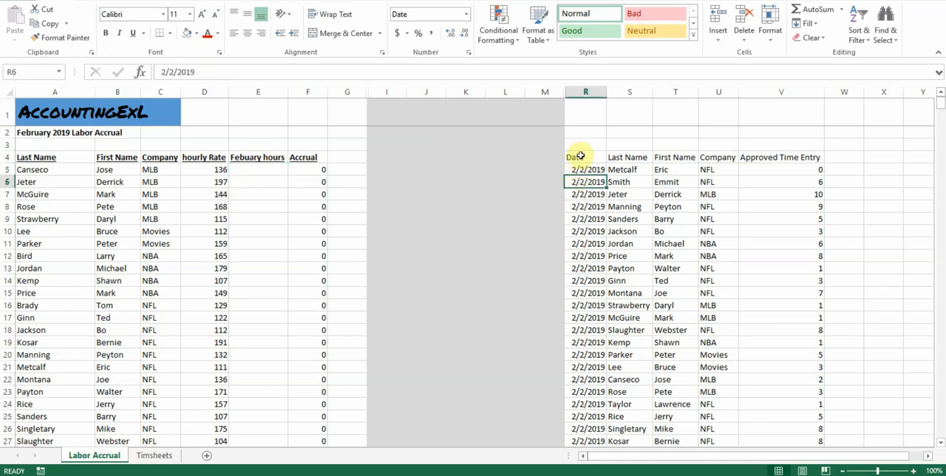
drag(582, 156, 657, 160)
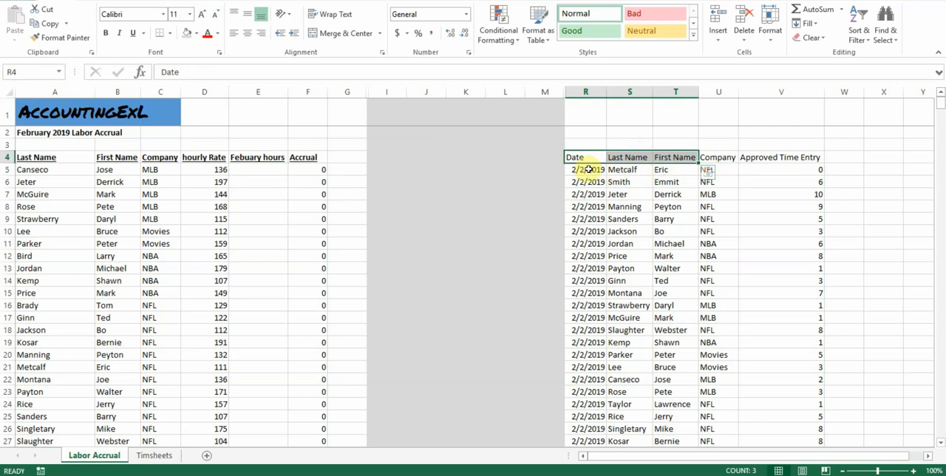
click(728, 206)
scroll(673, 251, down, 11)
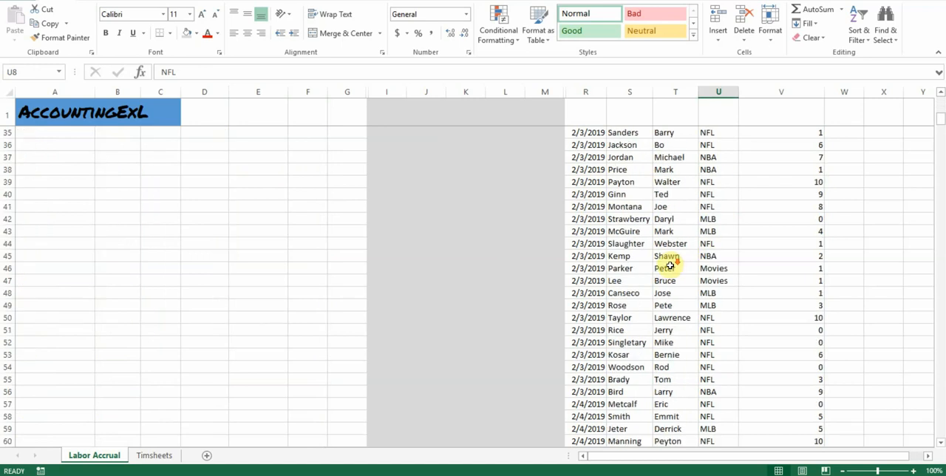
scroll(665, 270, down, 20)
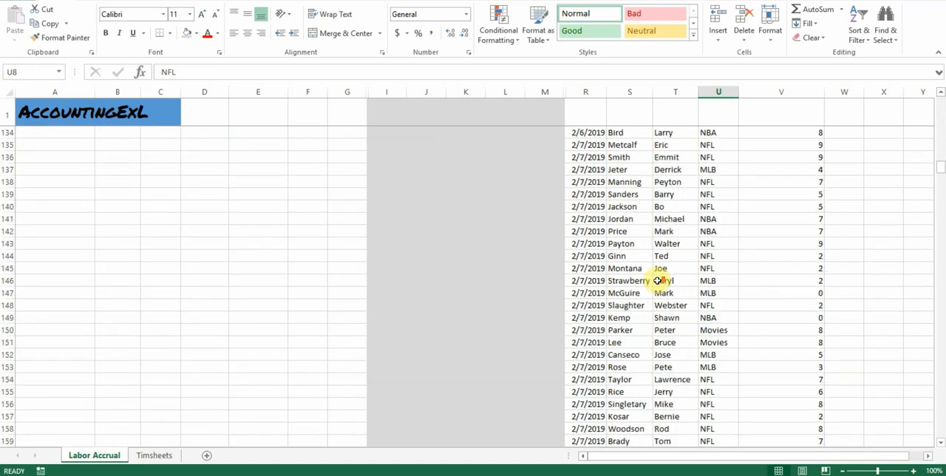
scroll(658, 280, down, 20)
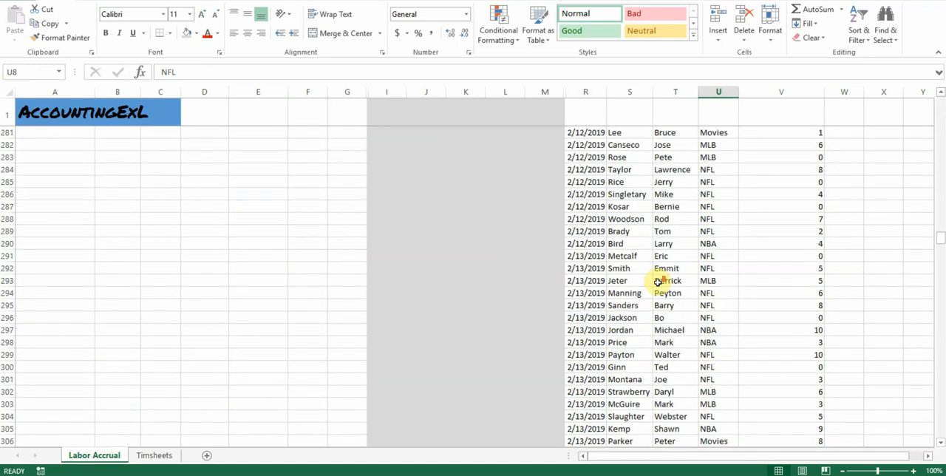
scroll(656, 284, down, 20)
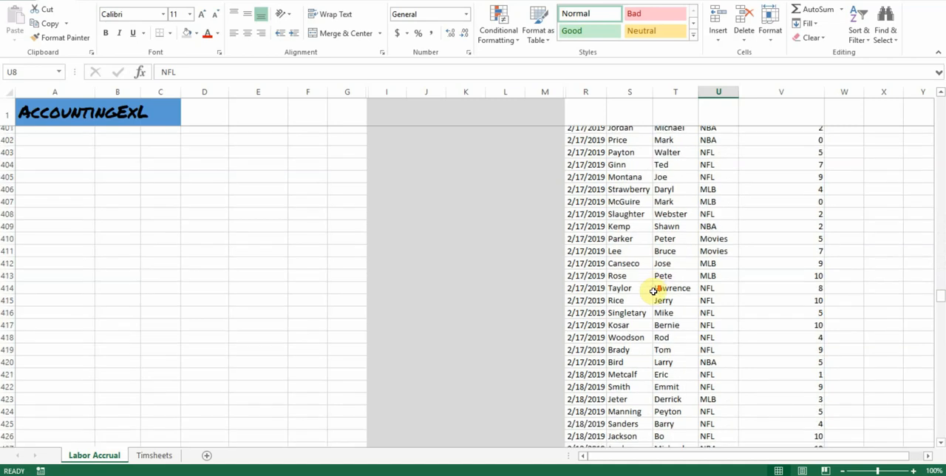
scroll(653, 290, down, 20)
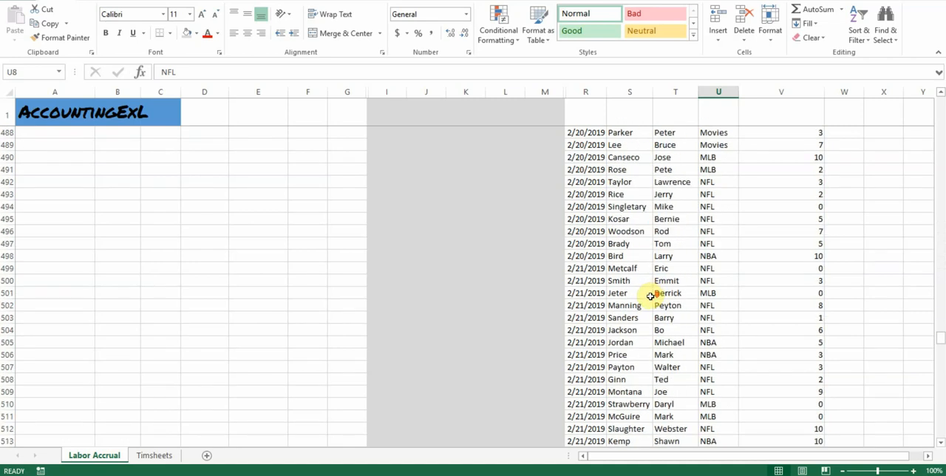
scroll(650, 295, down, 20)
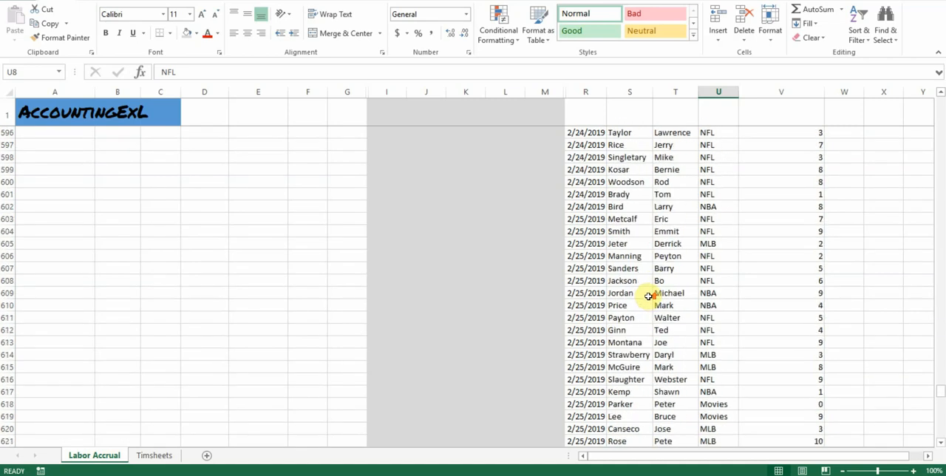
scroll(649, 296, down, 20)
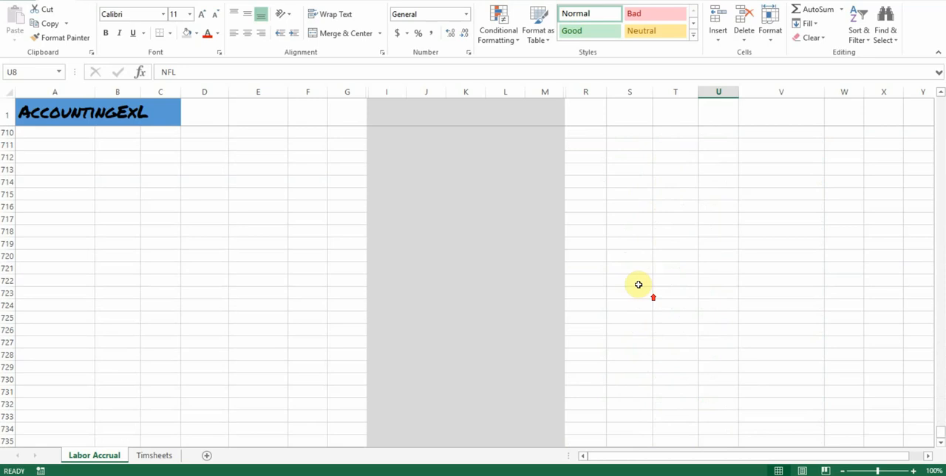
scroll(638, 284, up, 20)
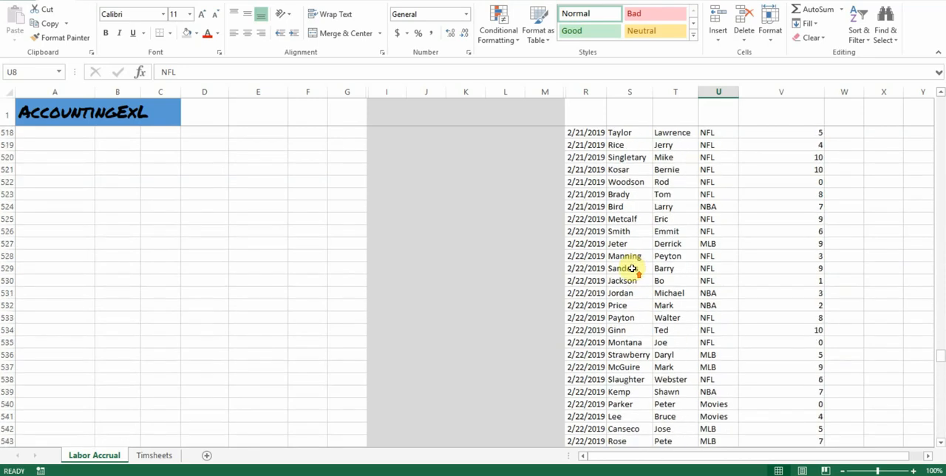
scroll(633, 268, up, 20)
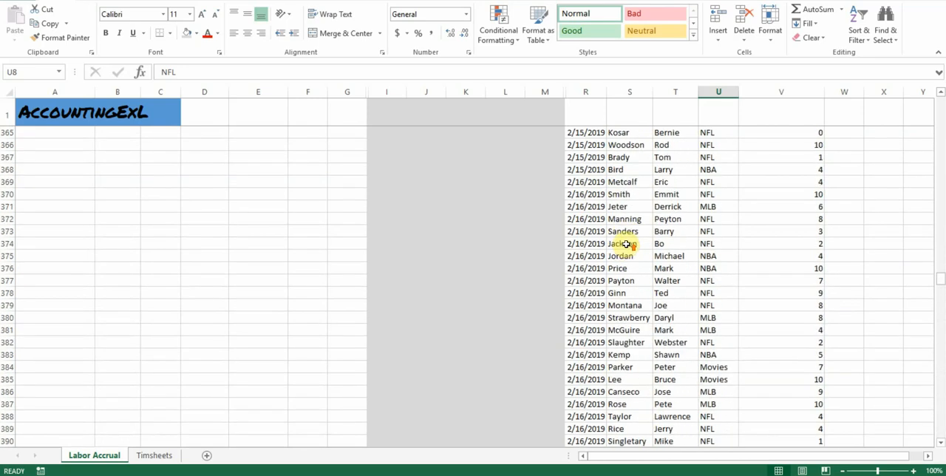
scroll(625, 244, up, 20)
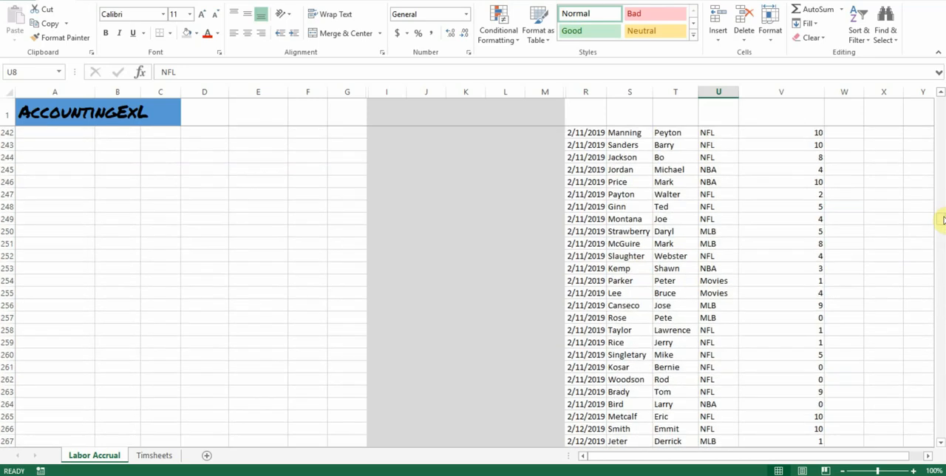
drag(943, 220, 941, 95)
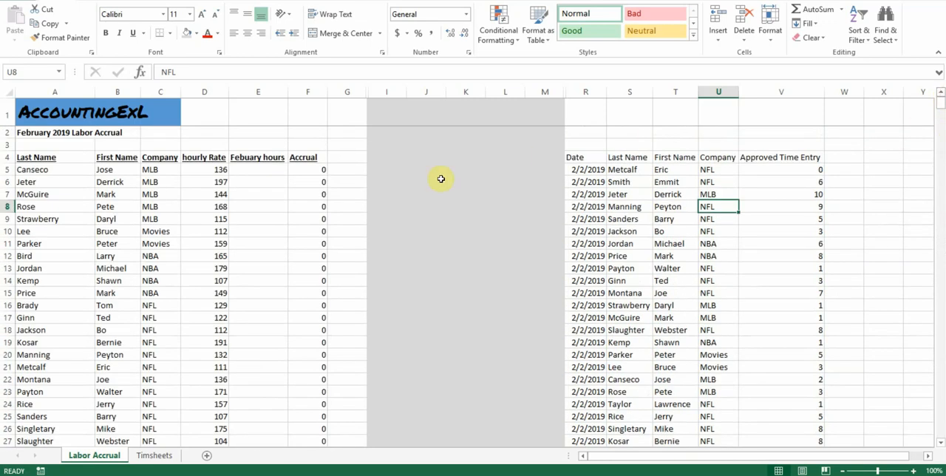
Step: Start a SUMIFS formula in E5 with the approved time entries V5:V706 as the sum range
click(299, 206)
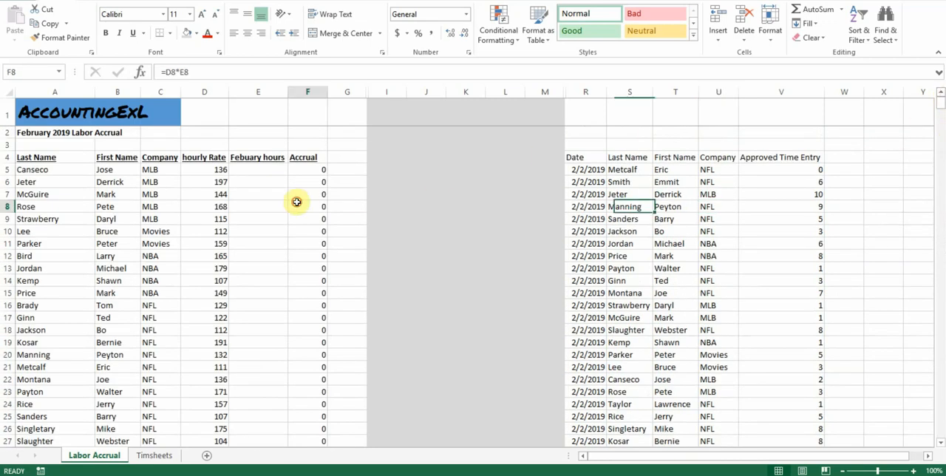
click(265, 169)
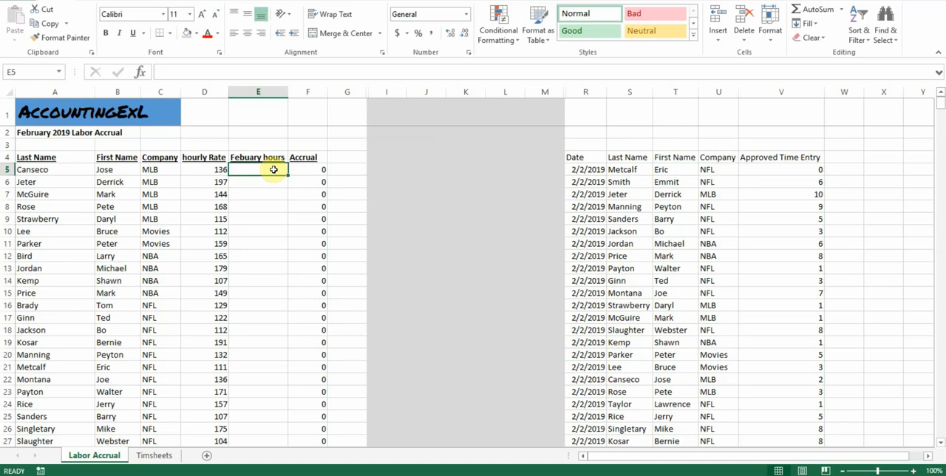
text(=sum)
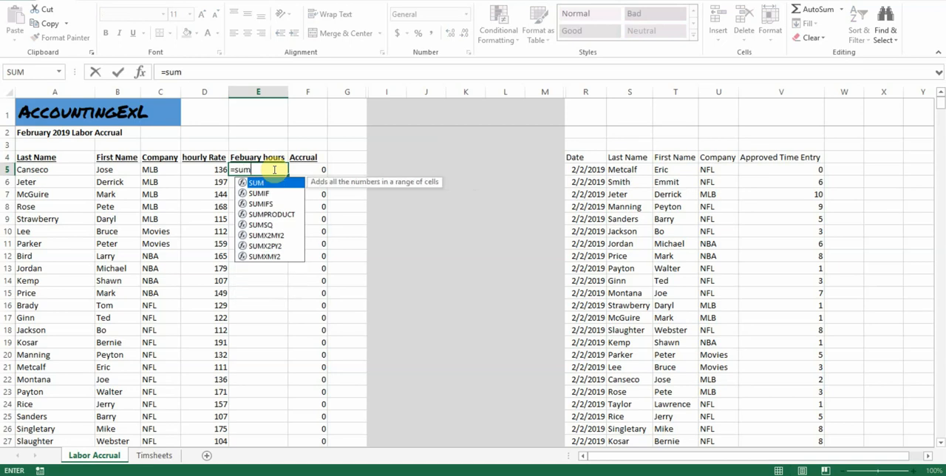
text(f)
key(BackSpace)
text(if)
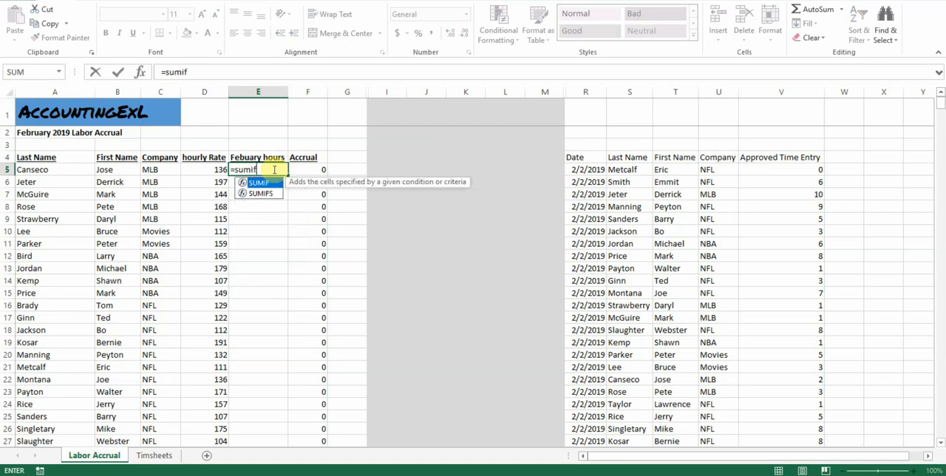
text(s()
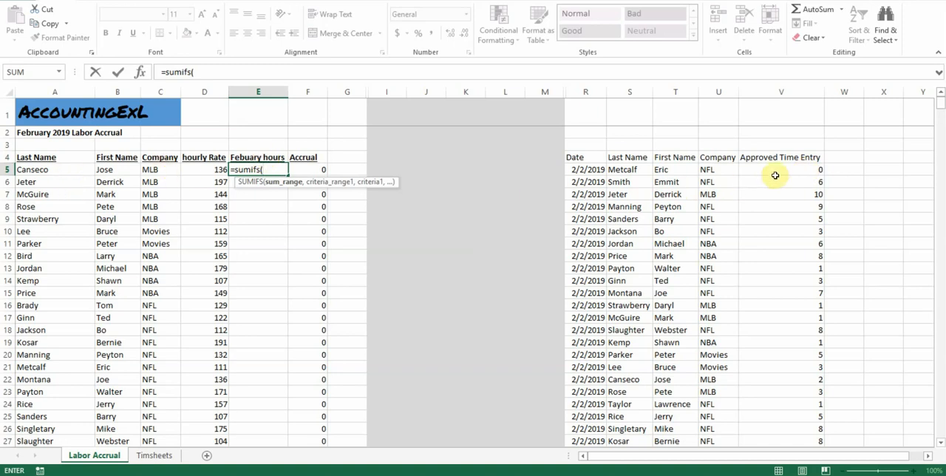
drag(777, 170, 755, 405)
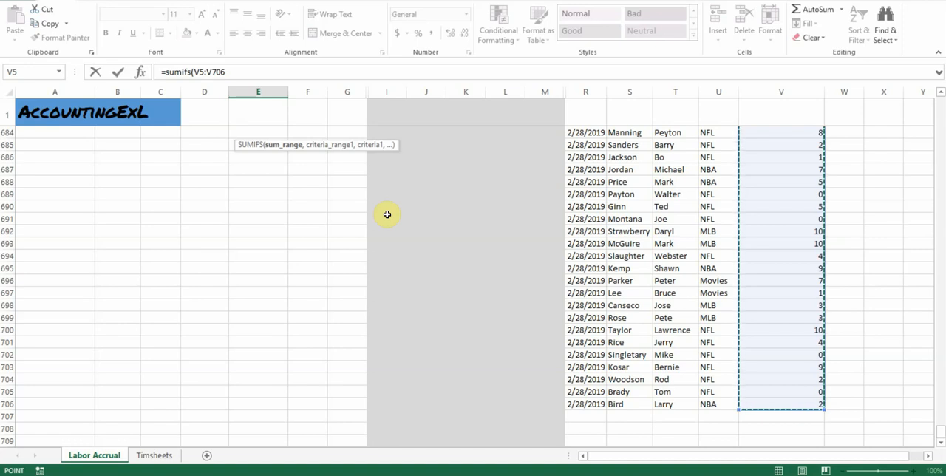
Step: Add the Last Name range S5:S706 as the first criteria range, with A5 as its criterion
text(,)
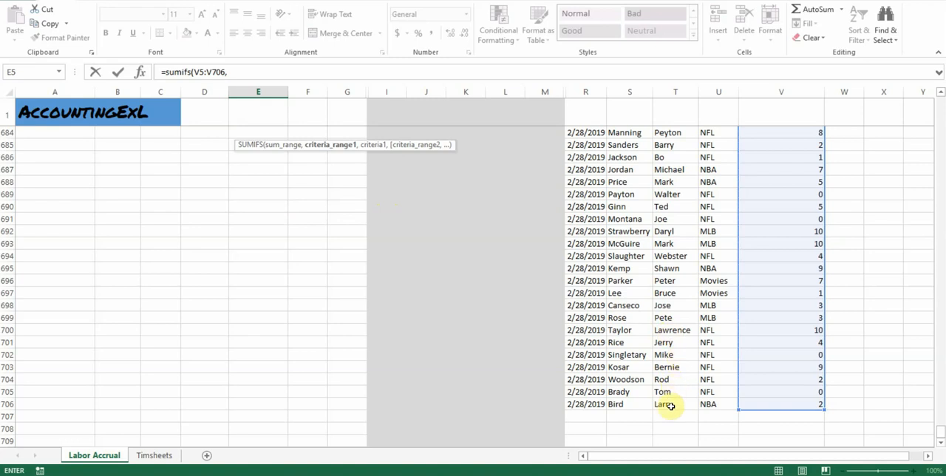
click(630, 405)
mouse_move(608, 151)
mouse_down()
mouse_move(608, 57)
mouse_move(619, 66)
mouse_move(625, 10)
mouse_move(620, 175)
mouse_move(619, 157)
mouse_up()
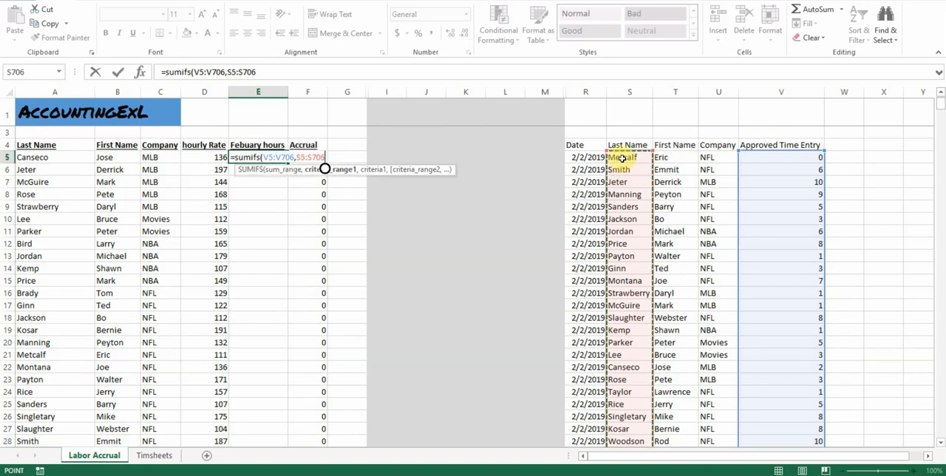
text(,)
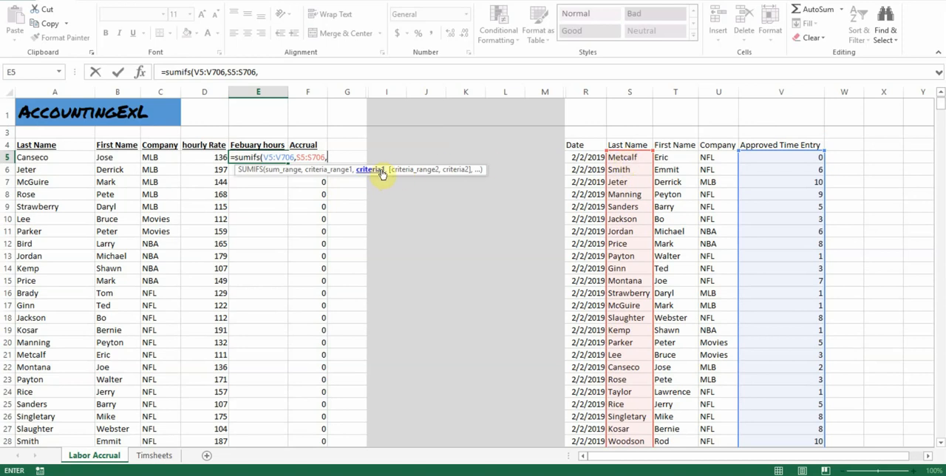
click(58, 157)
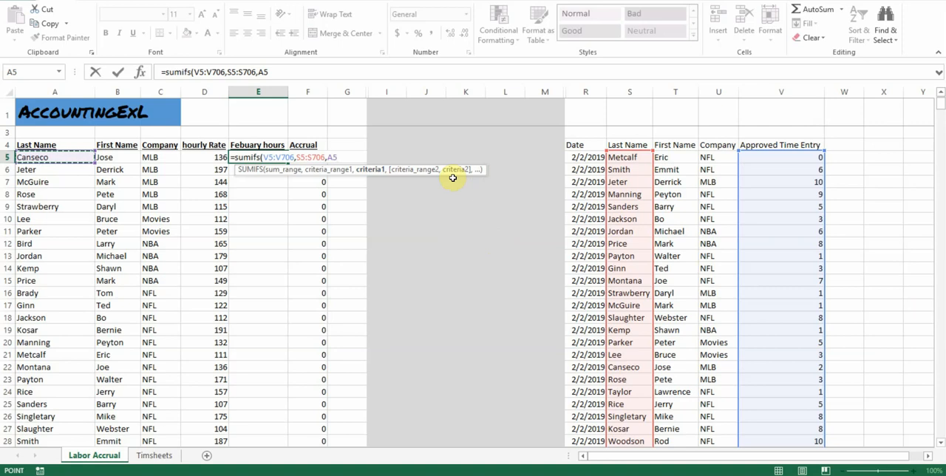
Step: Add the First Name range T5:T706 as the second criteria range in the SUMIFS formula
text(,)
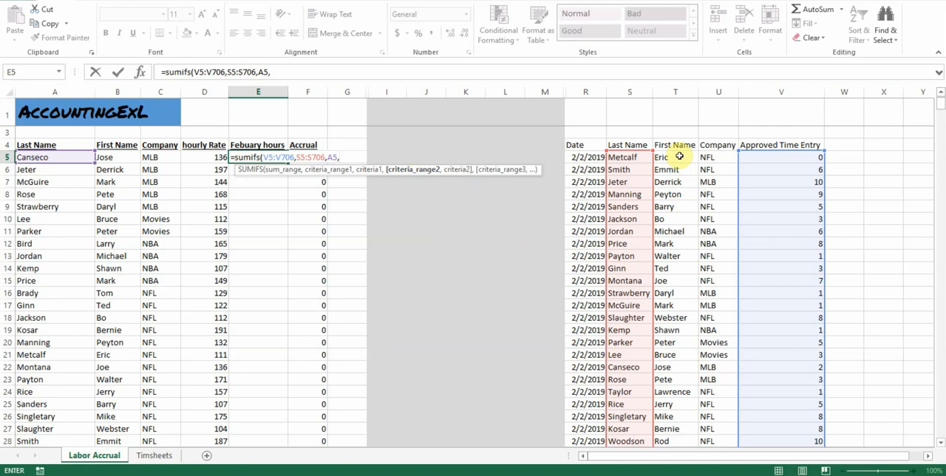
drag(679, 157, 676, 191)
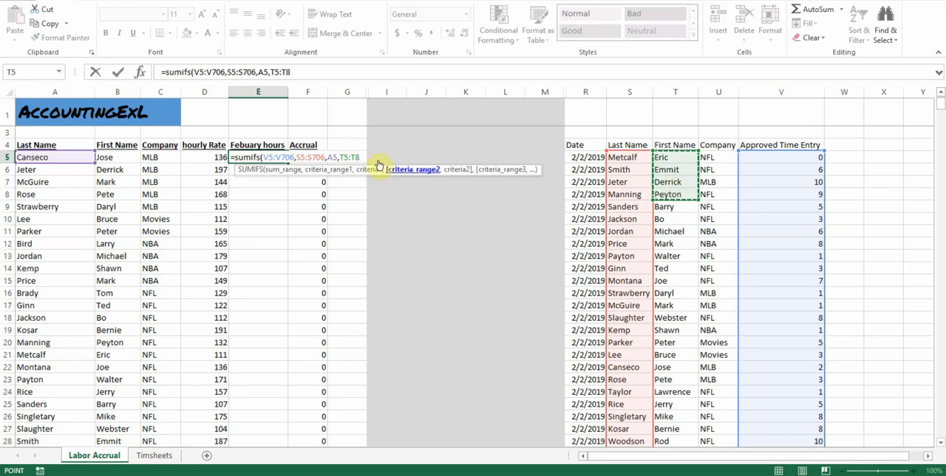
click(315, 72)
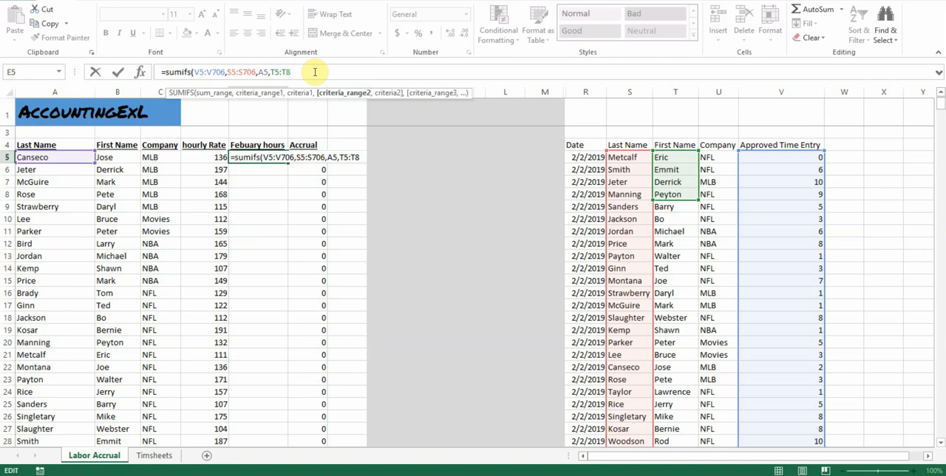
key(BackSpace)
text(706)
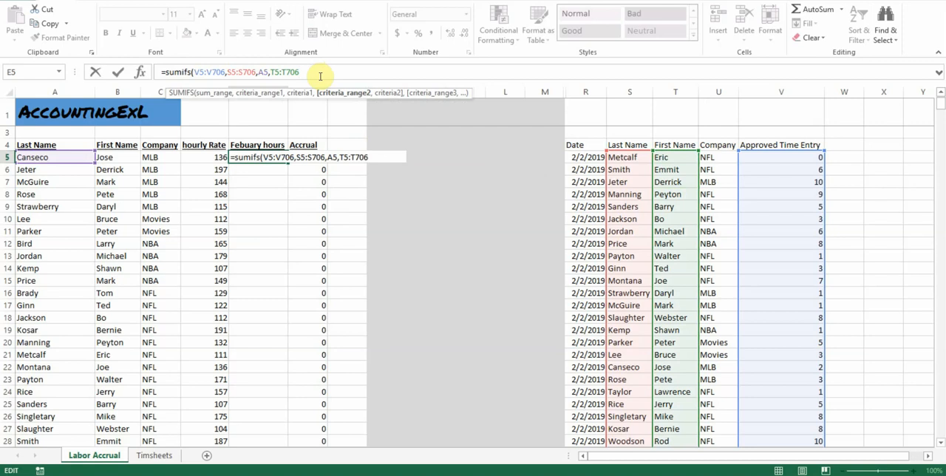
text(,)
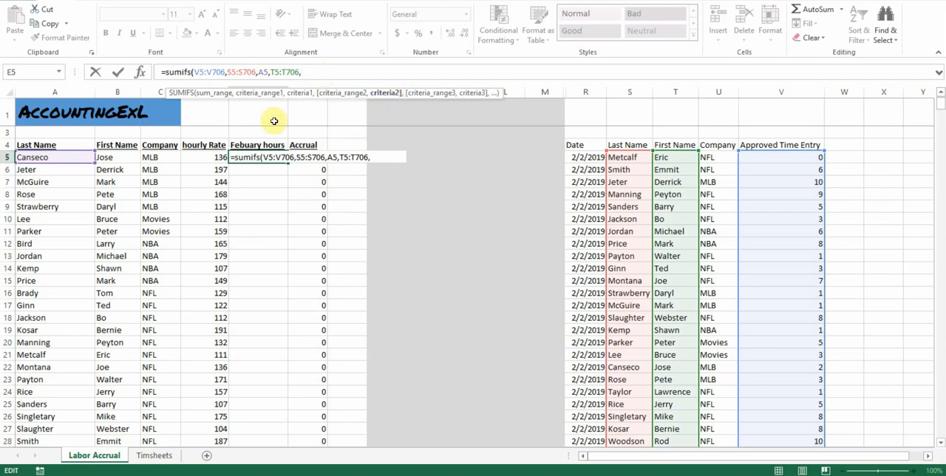
Step: Set B5 as the criterion for the First Name range in the SUMIFS formula
click(117, 160)
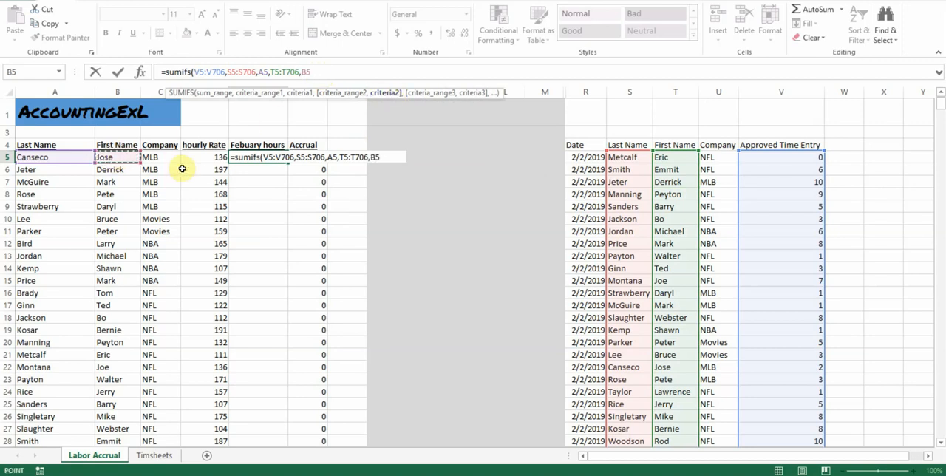
text(,)
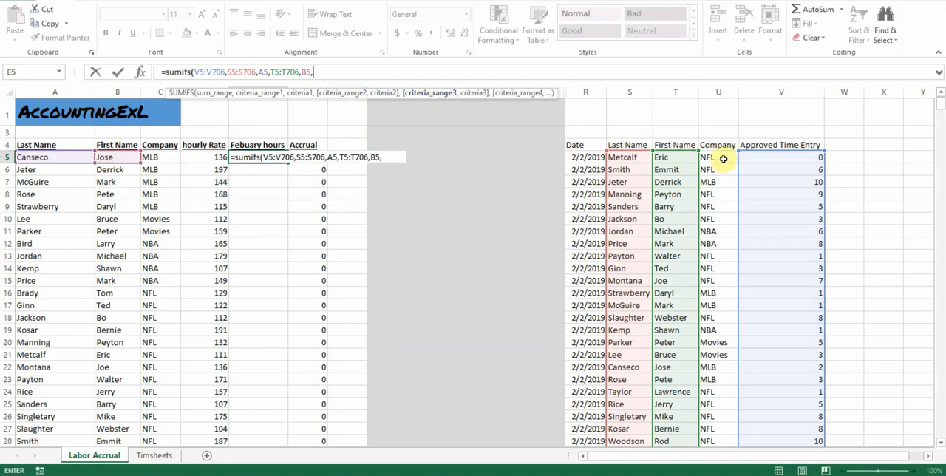
Step: Add the Company range U5:U706 with C5 as its criterion and complete the SUMIFS formula in E5
drag(723, 159, 717, 183)
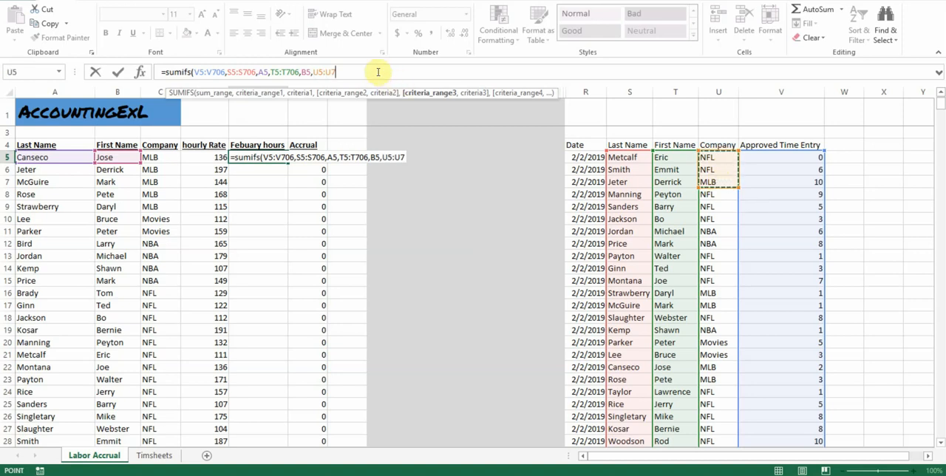
text(06,)
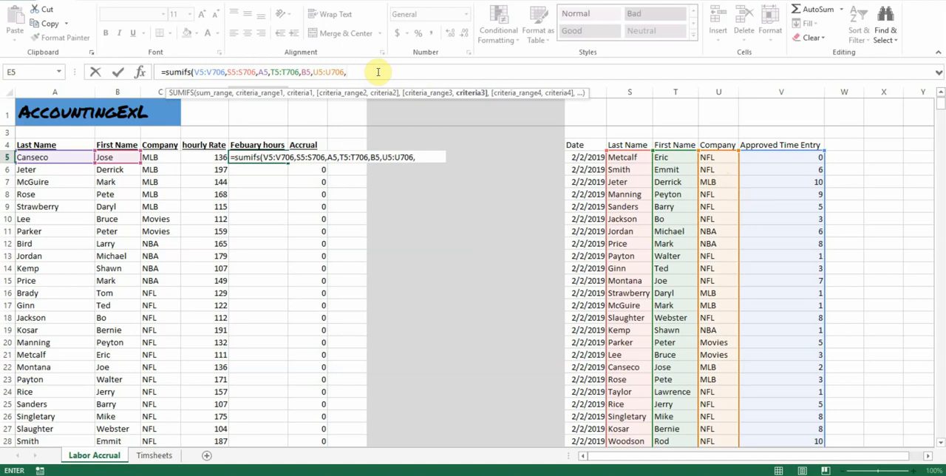
click(164, 156)
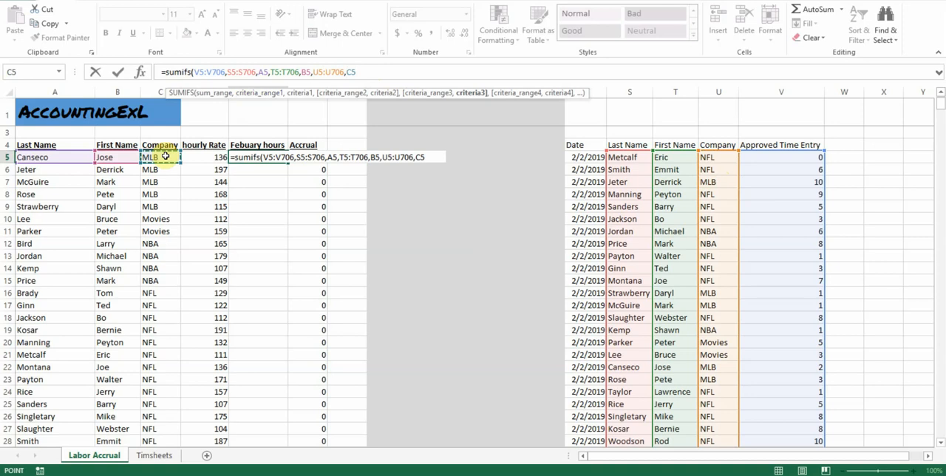
text())
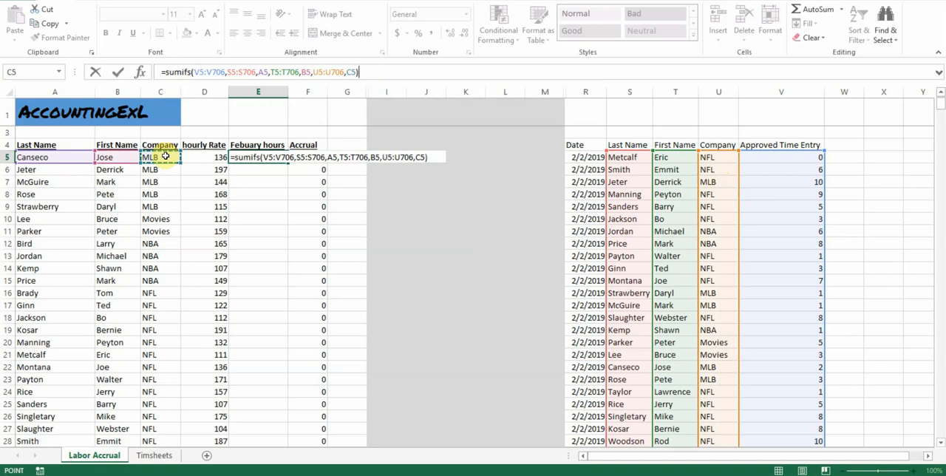
key(Return)
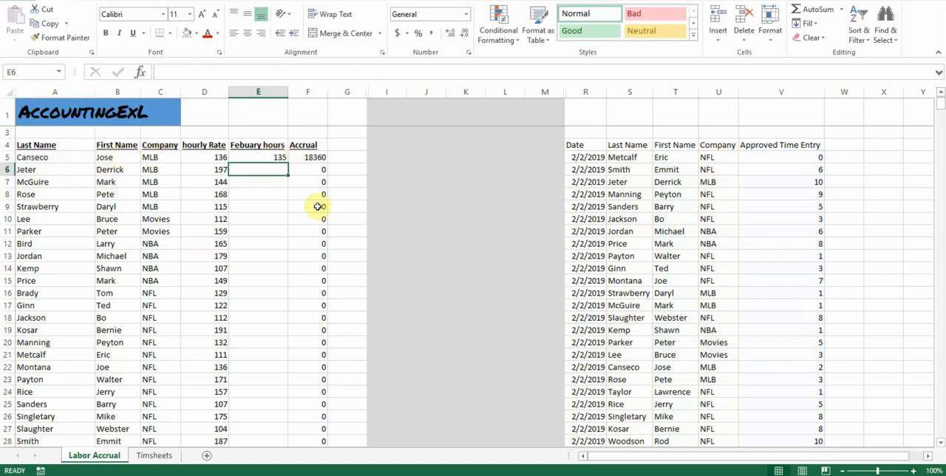
Step: Check the accrual formula in F5, the ranges of the SUMIFS formula in E5, and the Total row
click(307, 157)
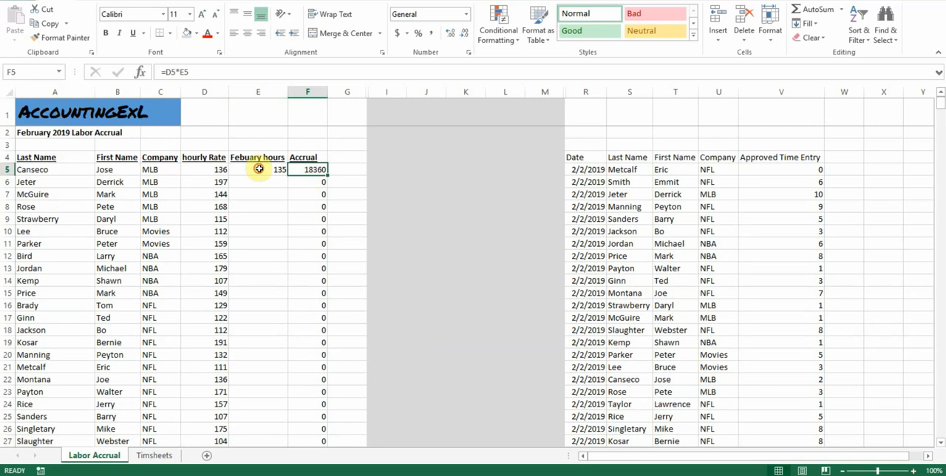
click(259, 169)
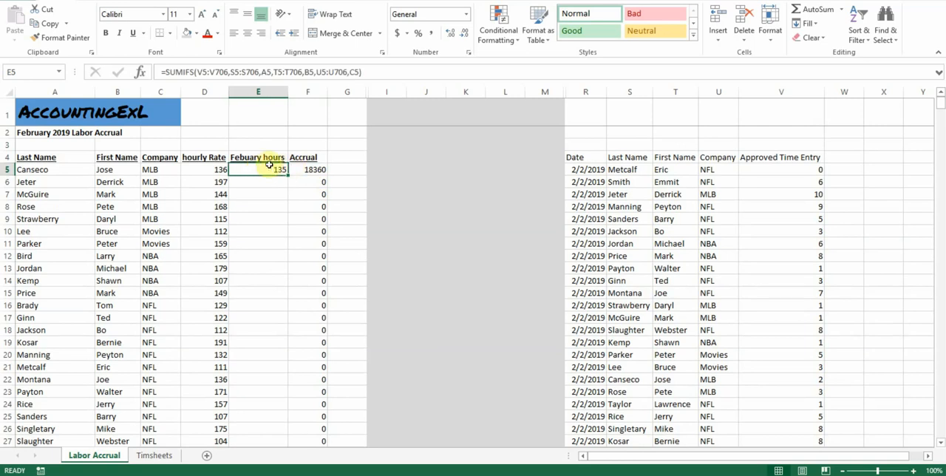
click(219, 73)
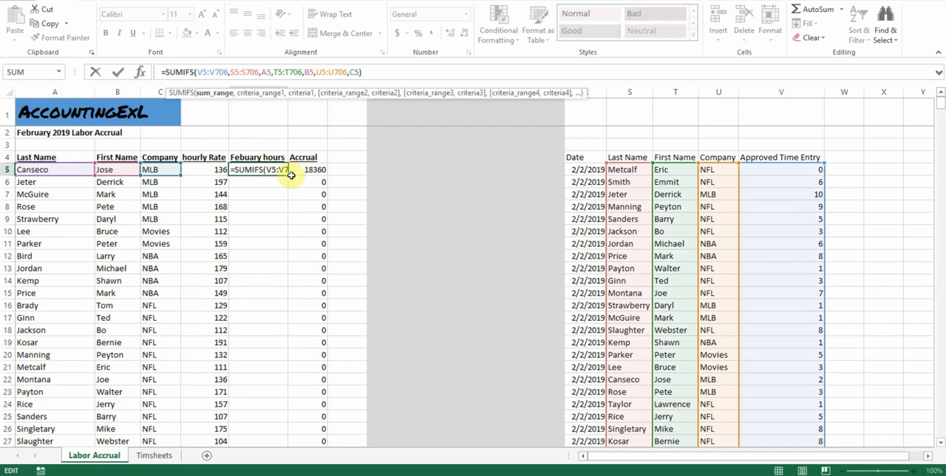
key(Return)
scroll(288, 289, down, 3)
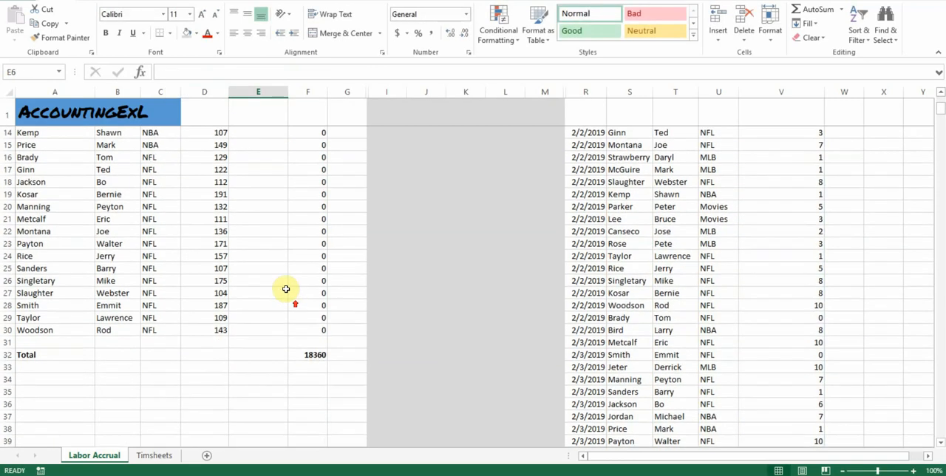
scroll(286, 289, up, 4)
Step: Copy the SUMIFS formula from E5 to E6 and compare the range references of the two cells
click(272, 169)
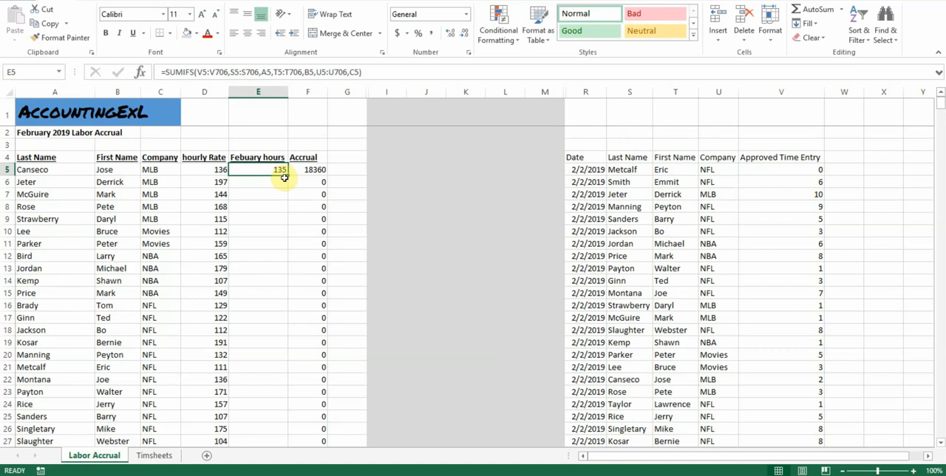
drag(287, 175, 287, 187)
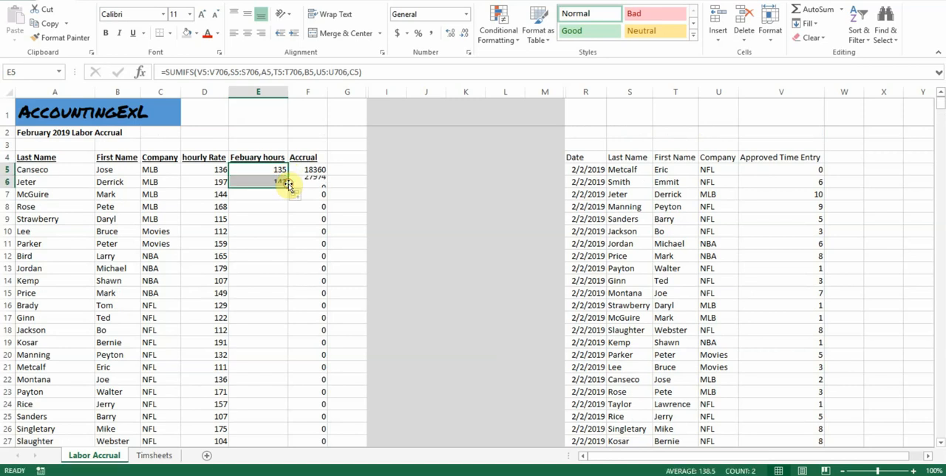
click(272, 181)
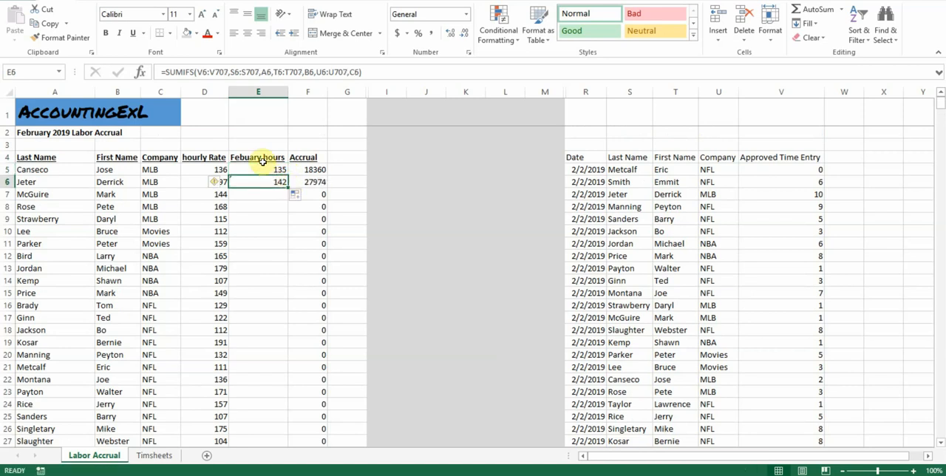
click(220, 72)
double_click(220, 71)
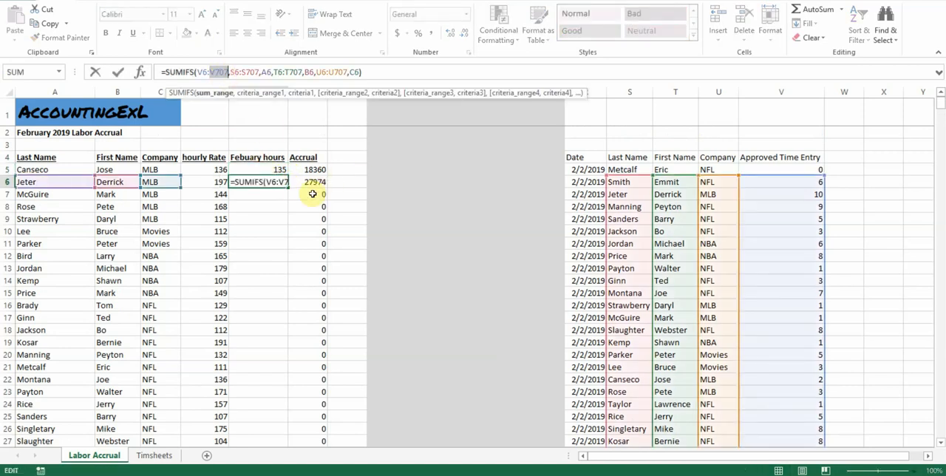
key(Escape)
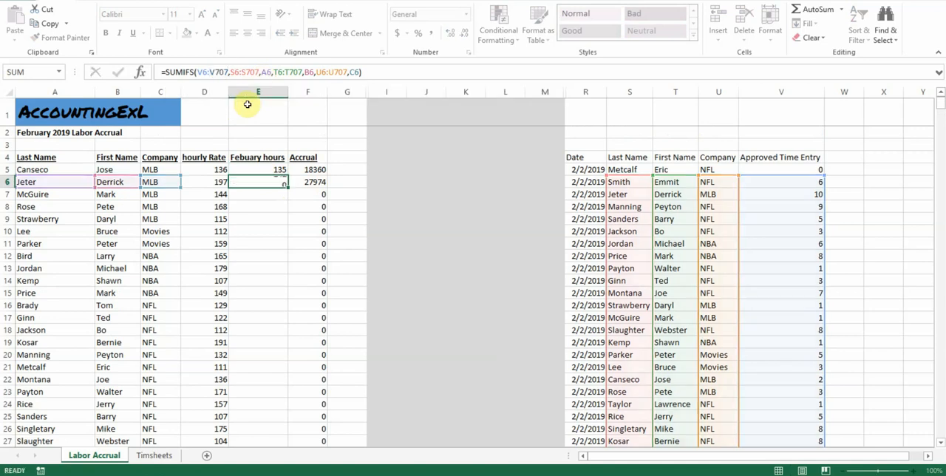
key(Up)
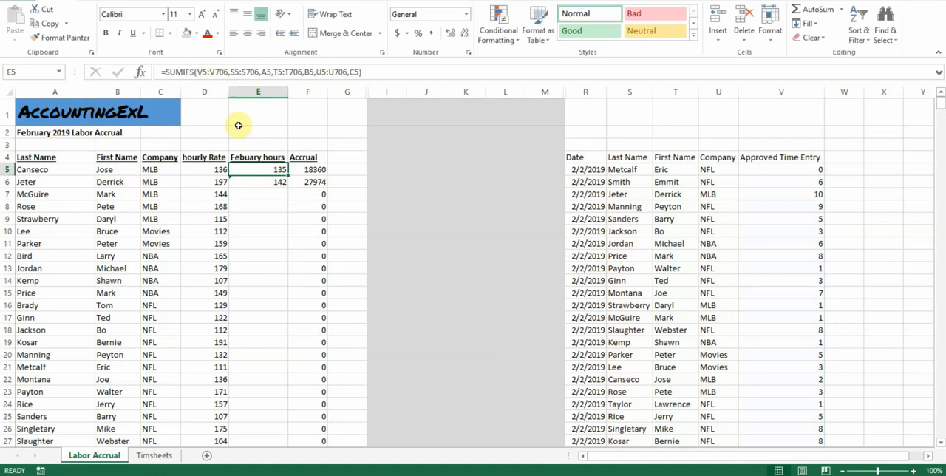
click(277, 182)
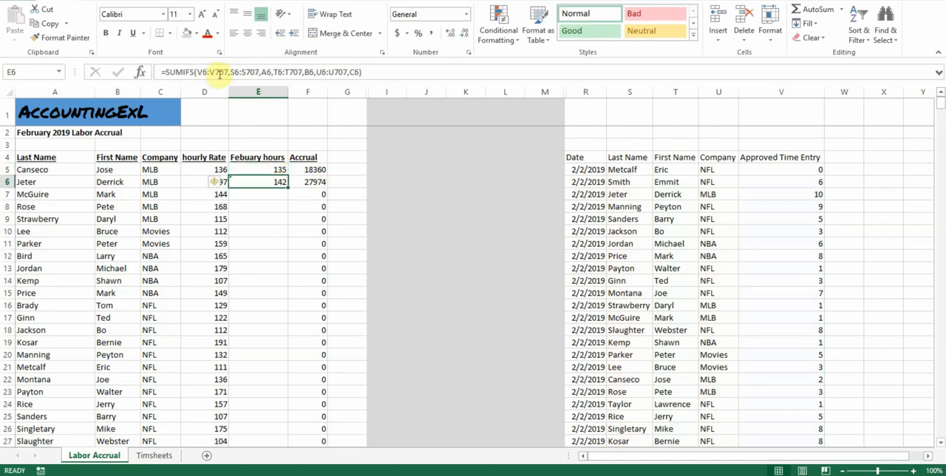
Step: Make the sum range $V$5:$V$706 and the Last Name range $S$5:$S$706 absolute in the E5 formula
click(273, 169)
click(199, 71)
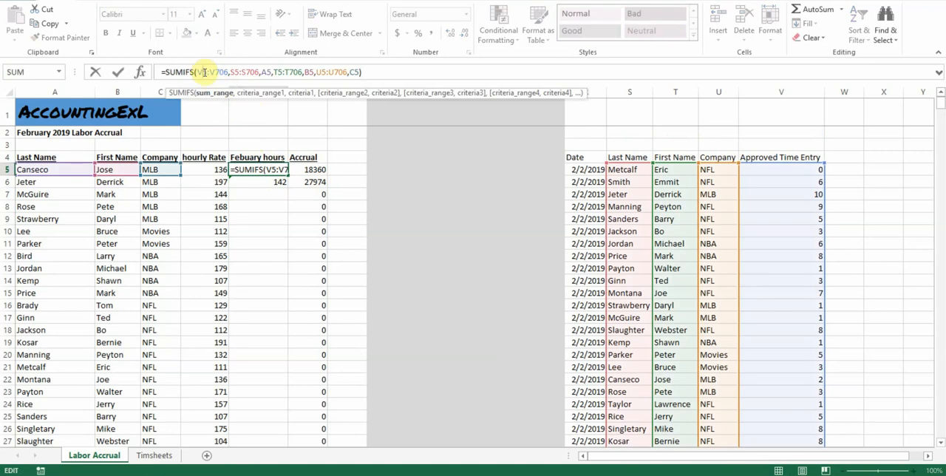
key(F4)
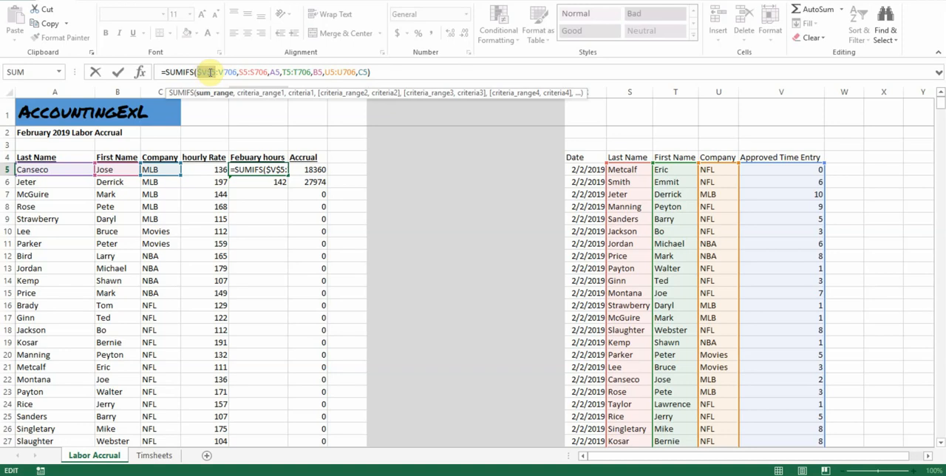
click(231, 72)
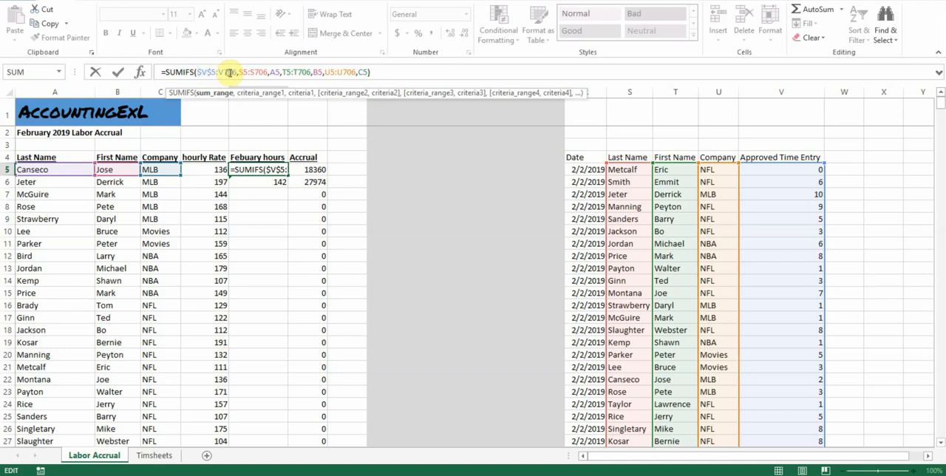
key(F4)
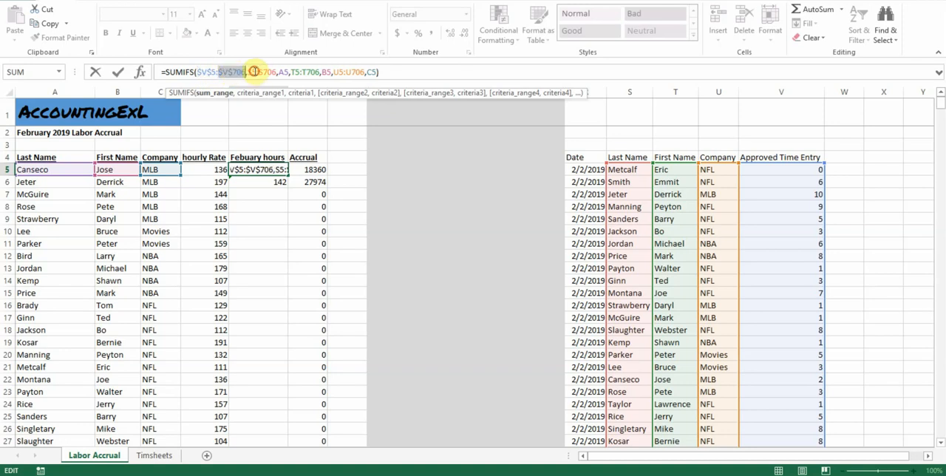
click(253, 72)
key(F4)
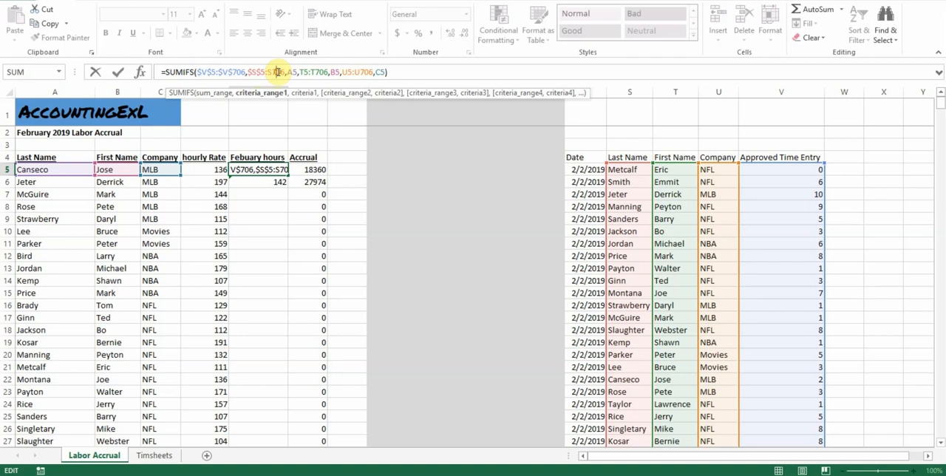
click(277, 72)
key(F4)
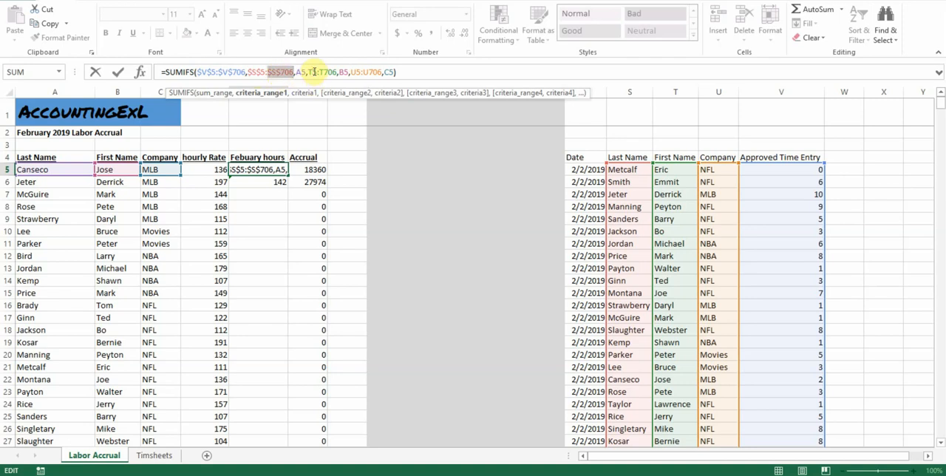
Step: Make the First Name range $T$5:$T$706 and the Company range $U$5:$U$706 absolute and commit the E5 formula
click(314, 72)
key(F4)
click(336, 72)
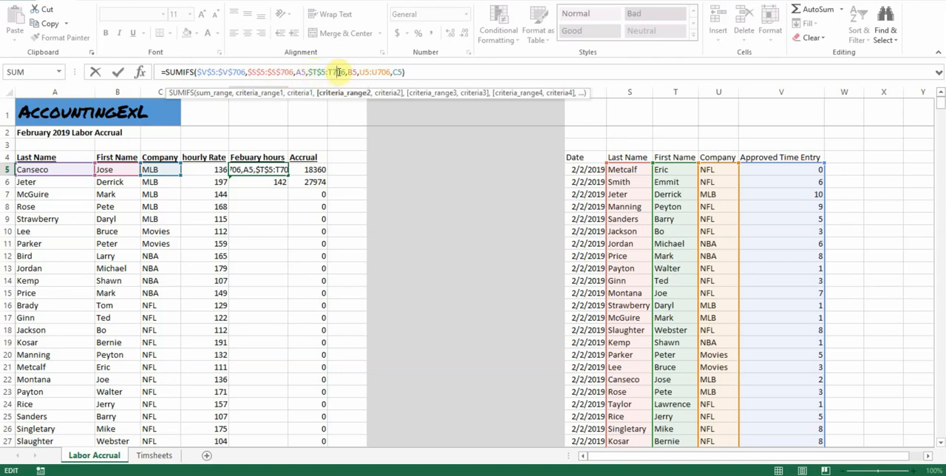
key(F4)
click(373, 72)
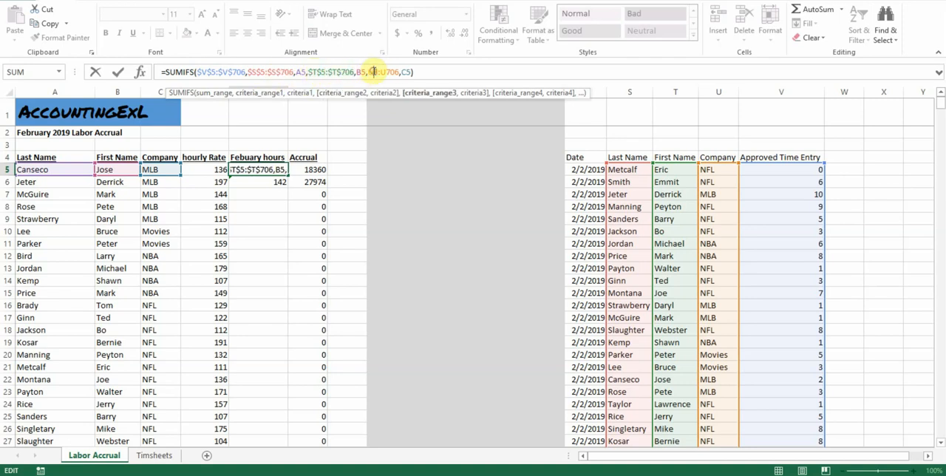
key(F4)
click(400, 71)
key(F4)
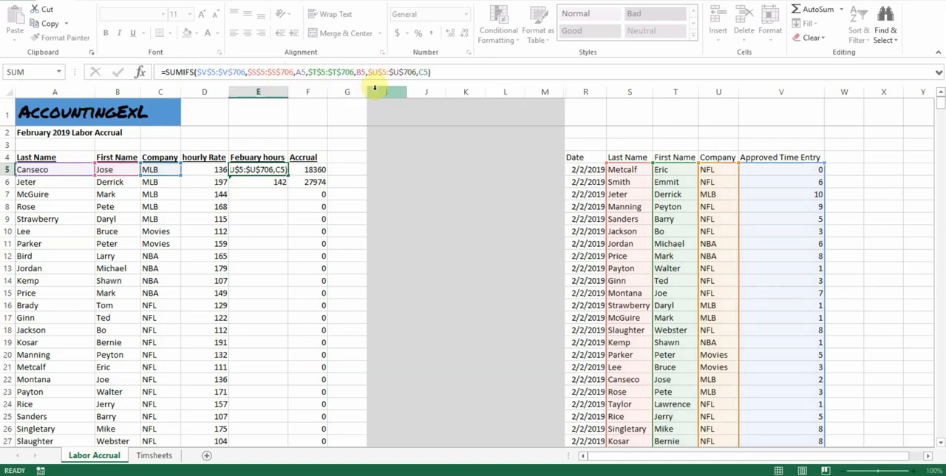
key(Return)
Step: Fill the SUMIFS formula from E5 down to E30 and check the filled hours and accruals
key(Up)
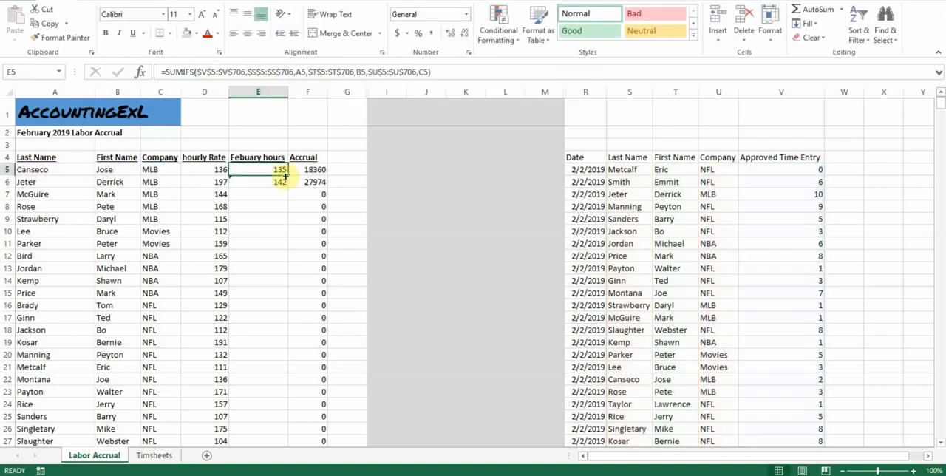
drag(287, 175, 288, 436)
scroll(222, 329, up, 2)
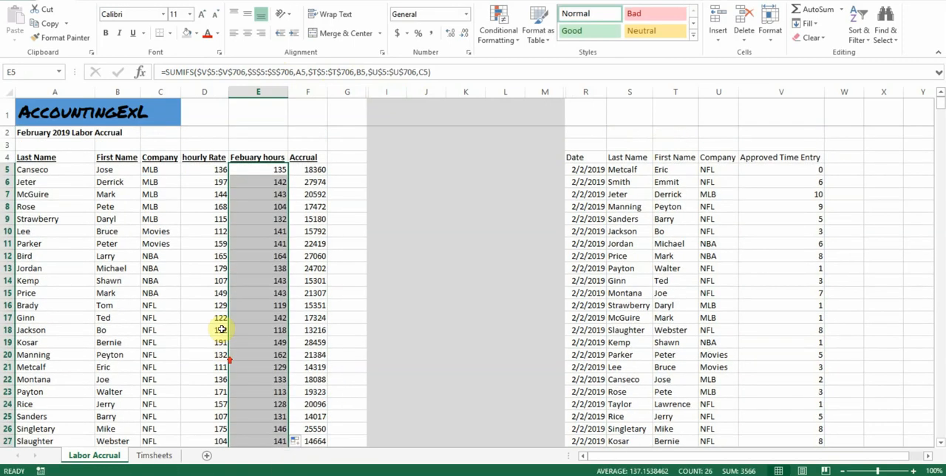
scroll(250, 196, down, 4)
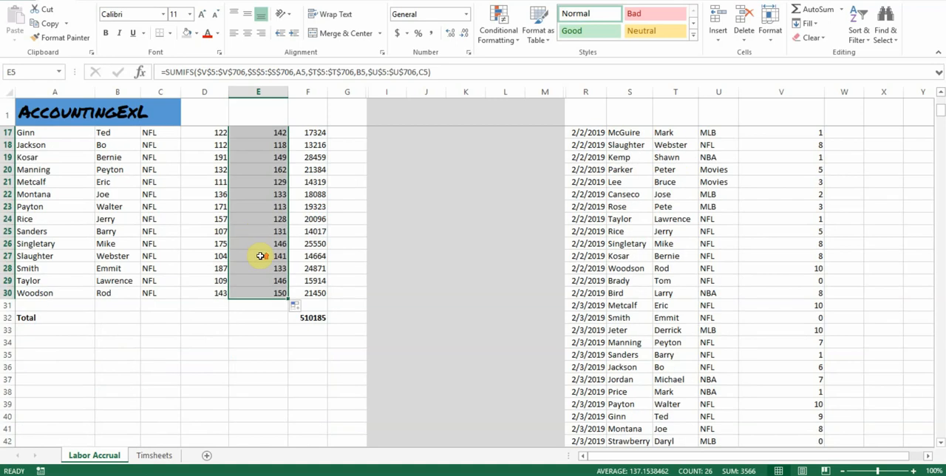
scroll(260, 255, up, 5)
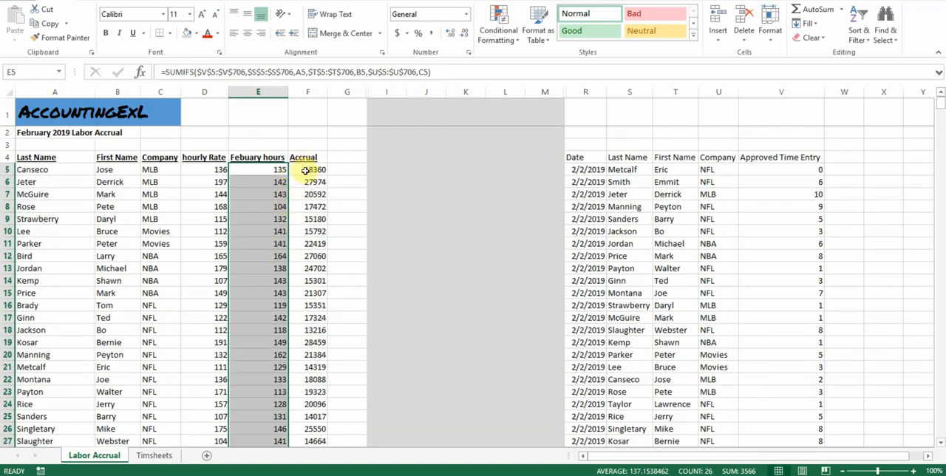
Step: Format the accrual amounts and total in F5:F32 with Comma Style and no decimal places
click(306, 170)
drag(315, 169, 310, 405)
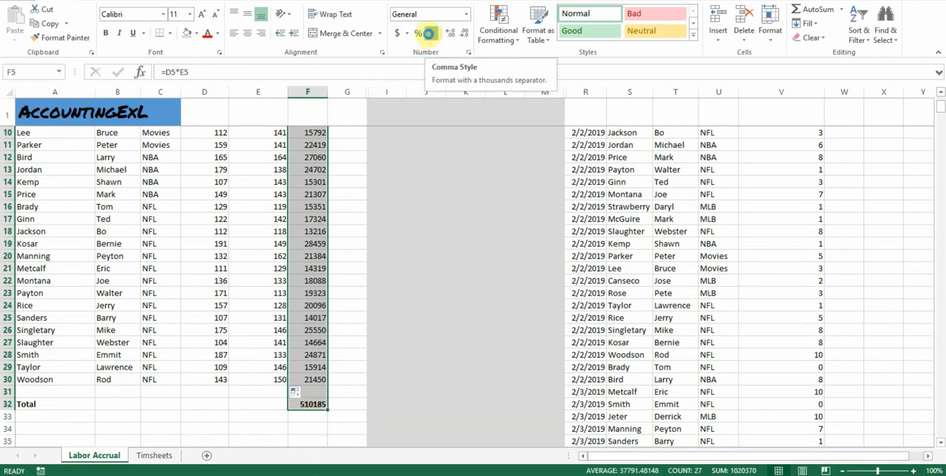
click(431, 36)
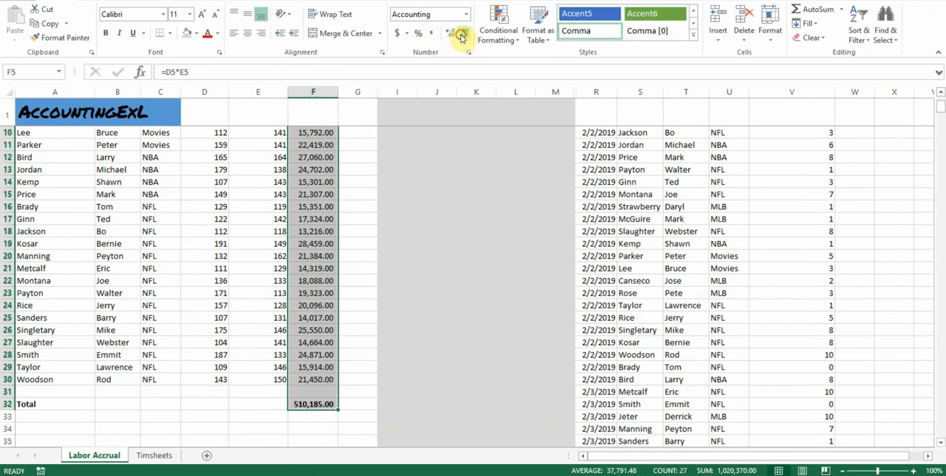
click(461, 36)
click(461, 36)
click(322, 402)
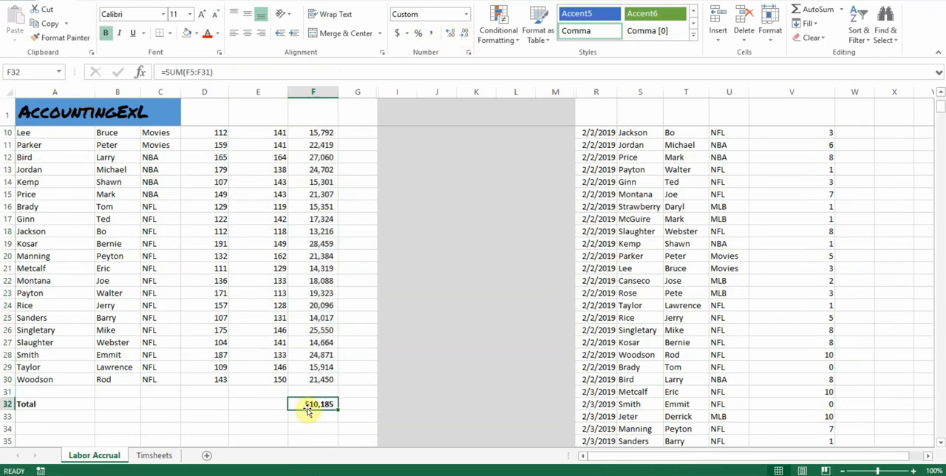
scroll(344, 370, up, 3)
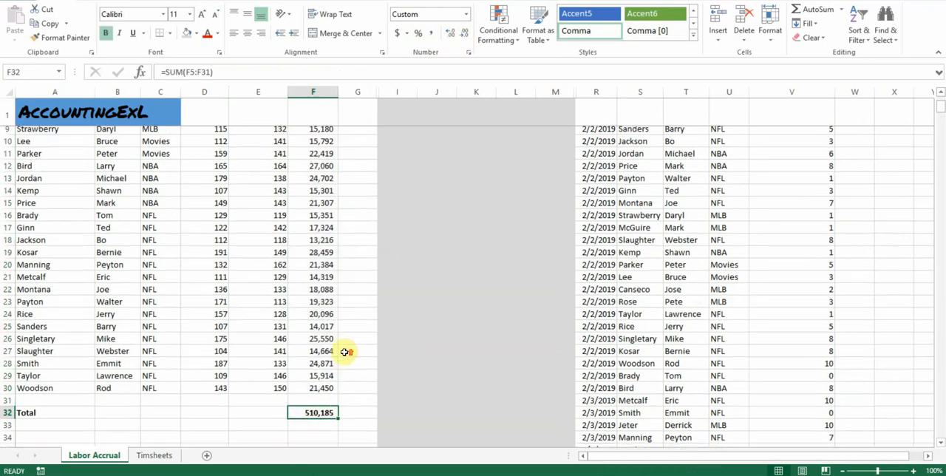